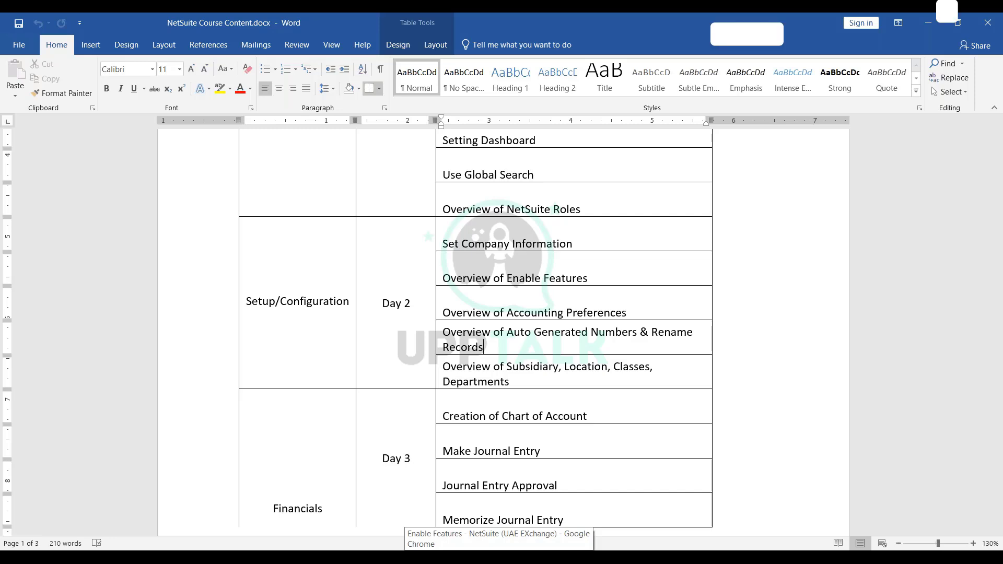
Switch to NetSuite in Chrome and open the Accounting Preferences page.
click(499, 557)
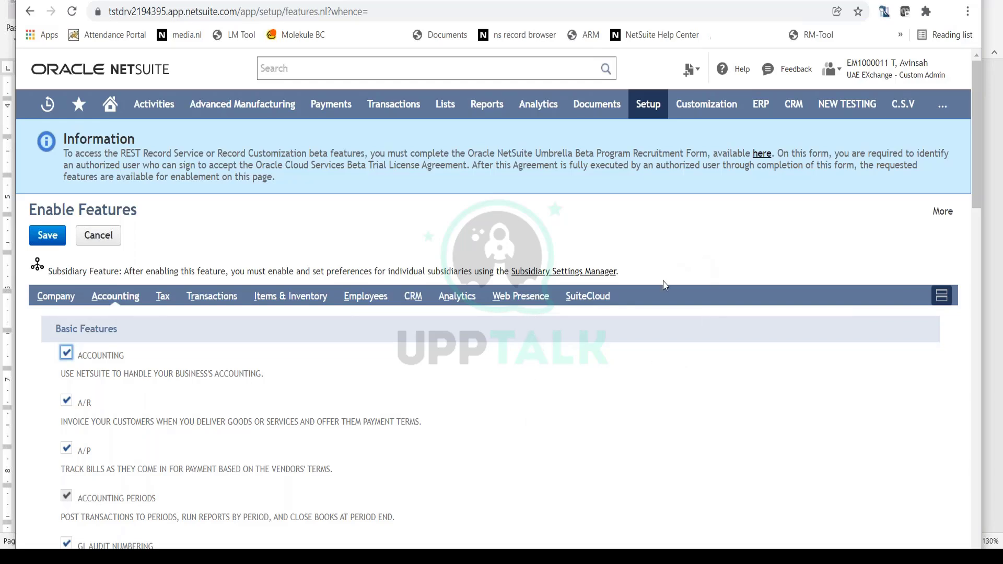
mouse_move(645, 107)
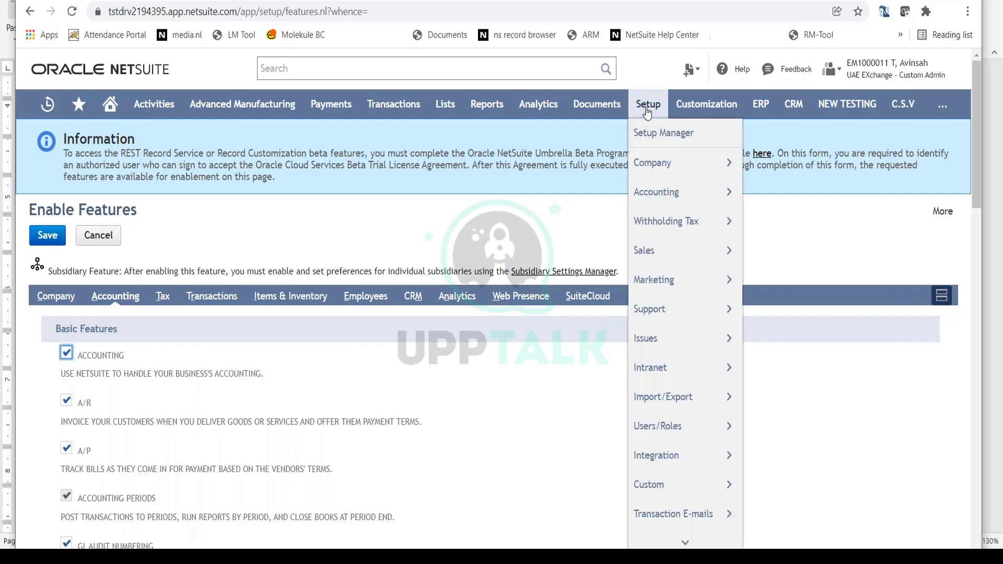
mouse_move(661, 194)
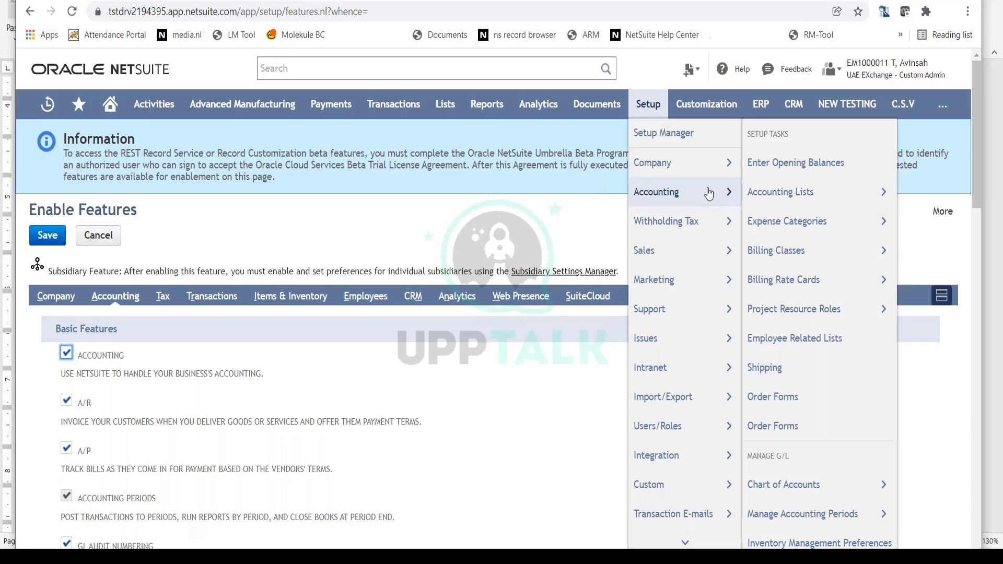
scroll(804, 308, down, 5)
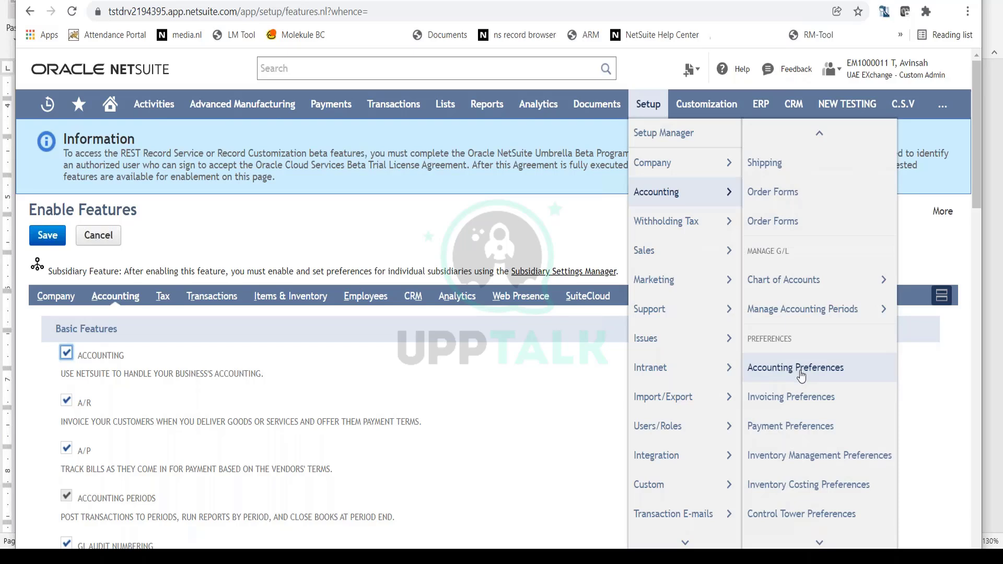
click(801, 374)
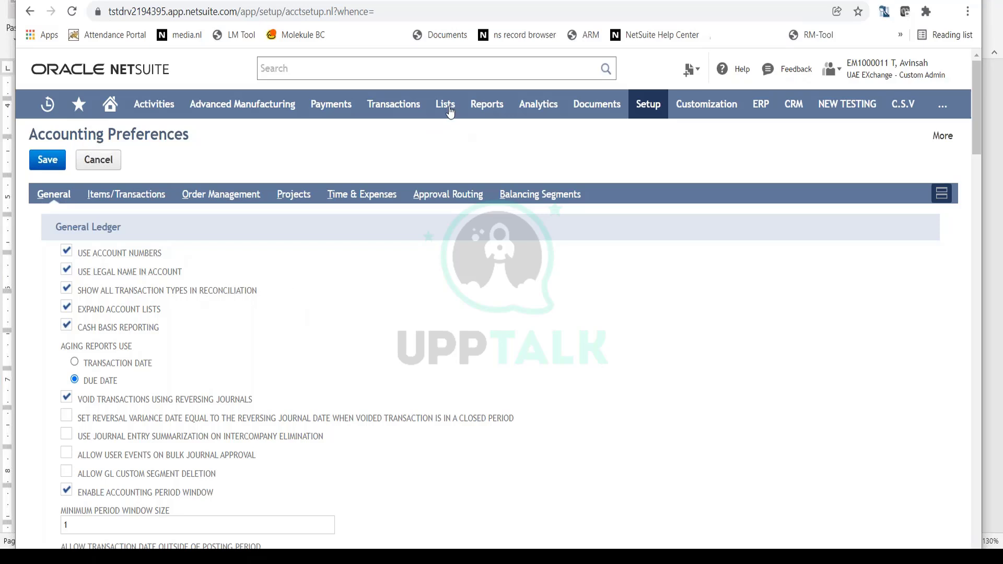
Open the Chart of Accounts in a separate browser tab and examine the listed accounts and their numbers.
mouse_move(445, 107)
mouse_move(525, 165)
right_click(615, 167)
key(Escape)
mouse_move(597, 104)
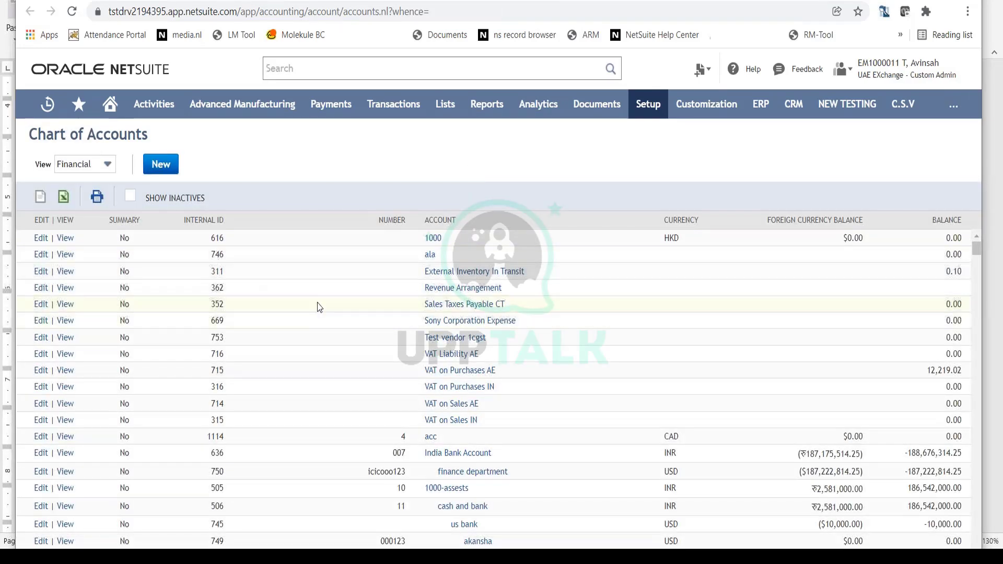
scroll(366, 324, down, 5)
scroll(397, 250, up, 5)
scroll(415, 317, down, 2)
scroll(412, 311, down, 3)
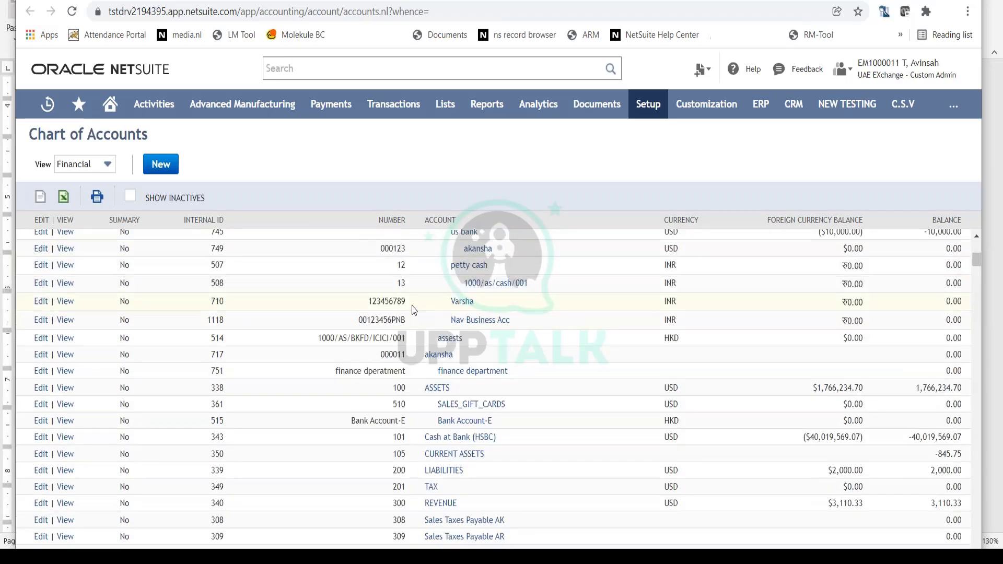
scroll(442, 342, down, 3)
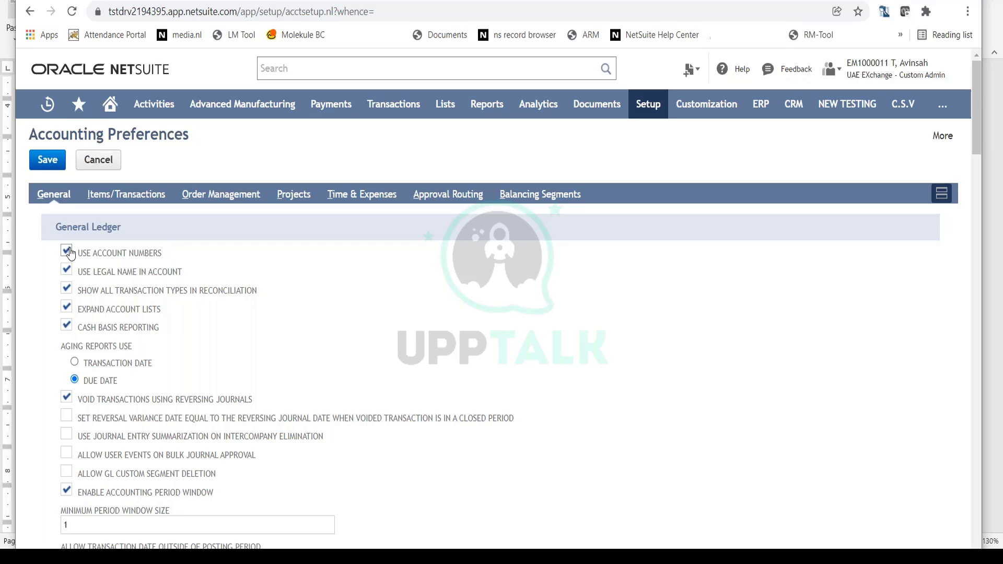
Toggle the Use Account Numbers preference off and back on in the General Ledger section.
click(67, 252)
click(67, 251)
click(67, 250)
click(66, 251)
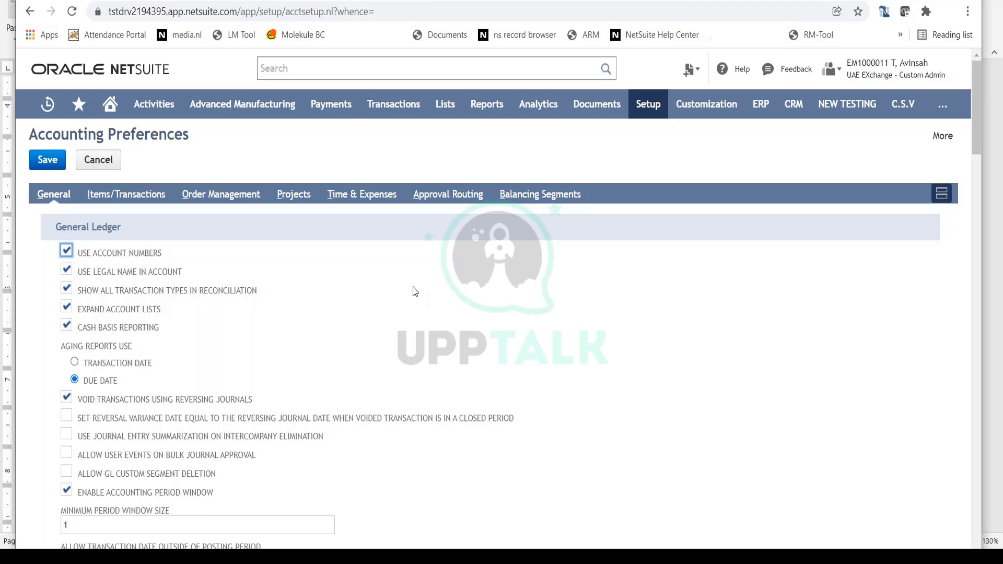
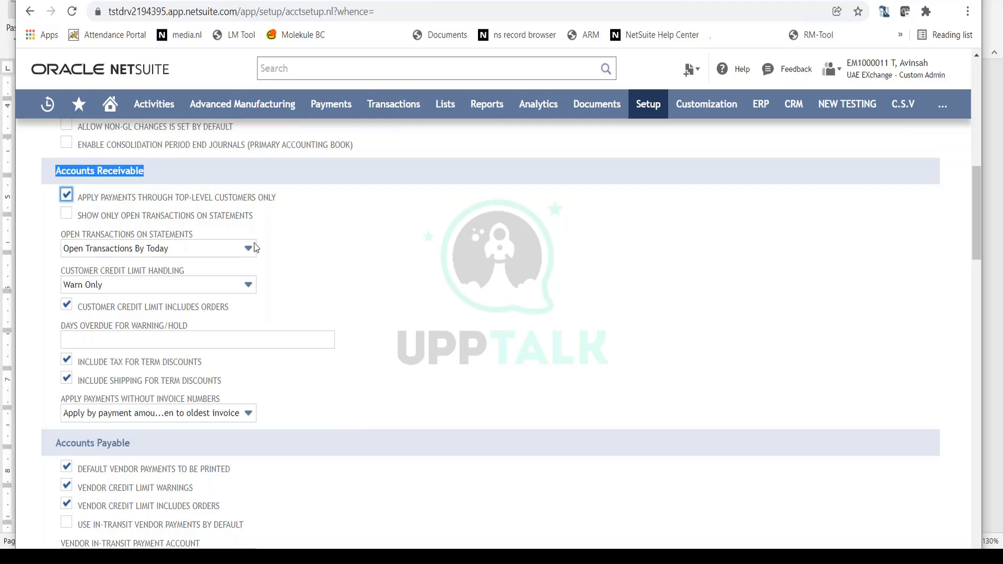
Enable Show Only Open Transactions on Statements under Accounts Receivable and look over the Accounts Payable and Classifications preferences.
click(67, 215)
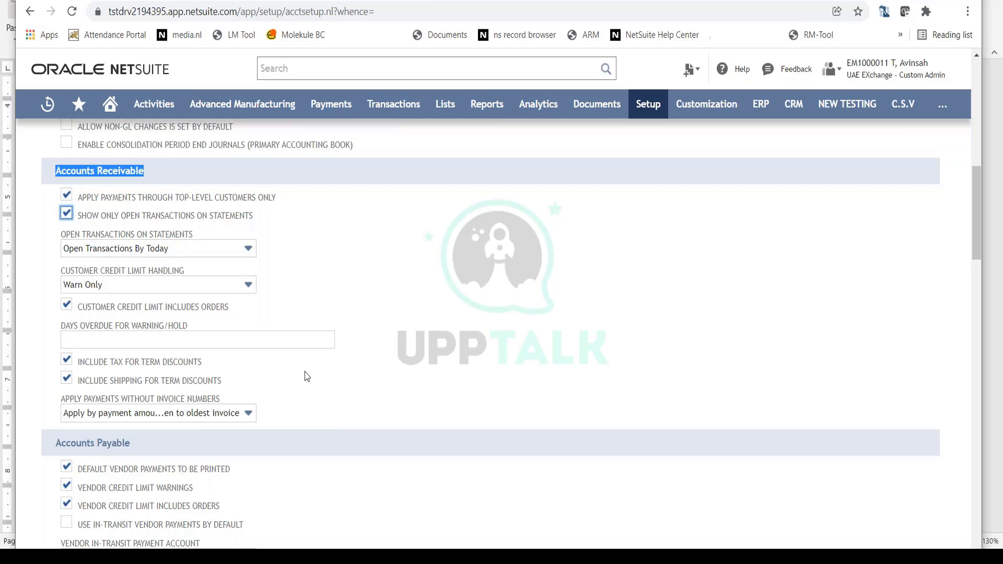
scroll(322, 392, down, 5)
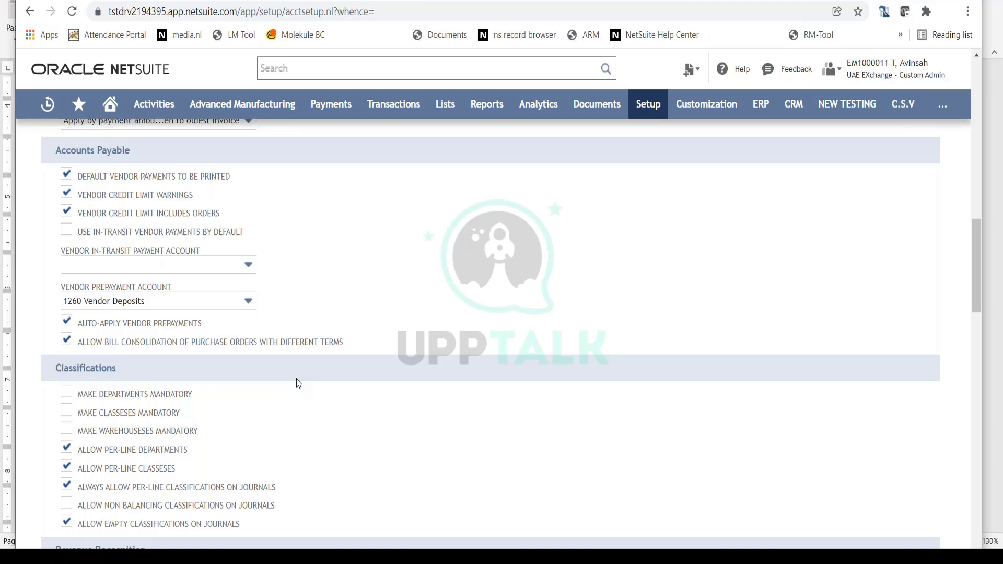
scroll(296, 384, up, 15)
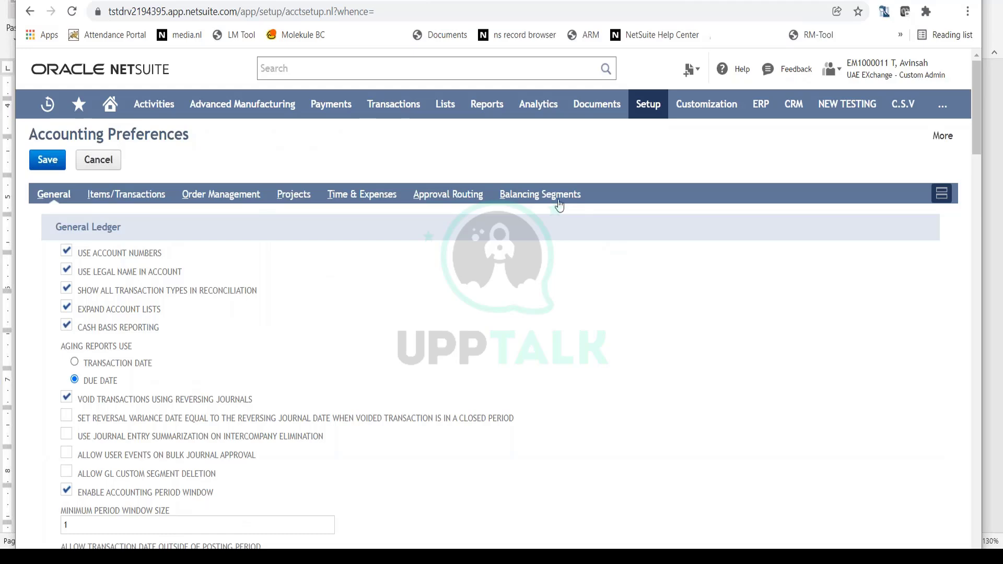
Consult the Accounting Preferences help topic and the field help for Void Transactions Using Reversing Journals.
click(724, 75)
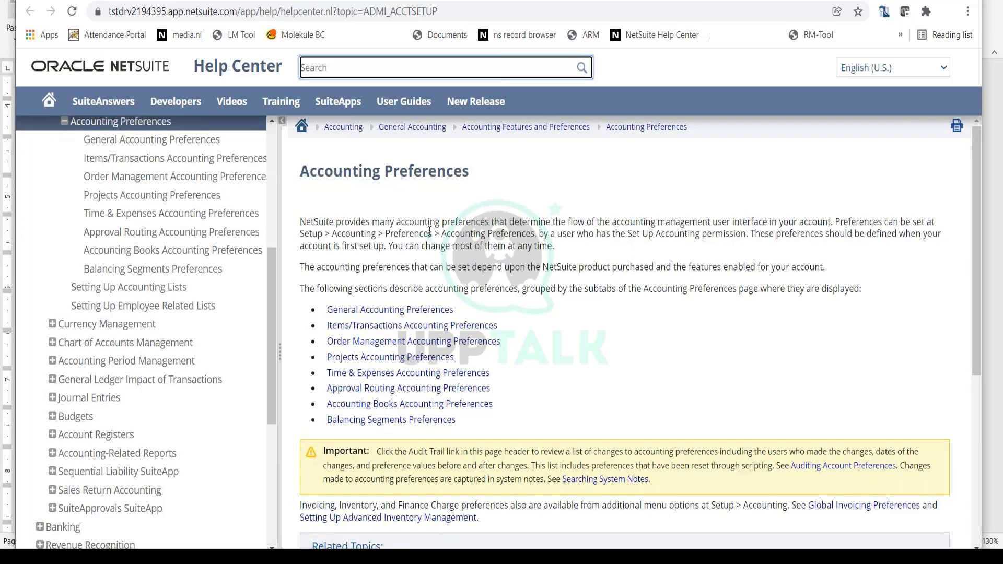
key(ctrl+w)
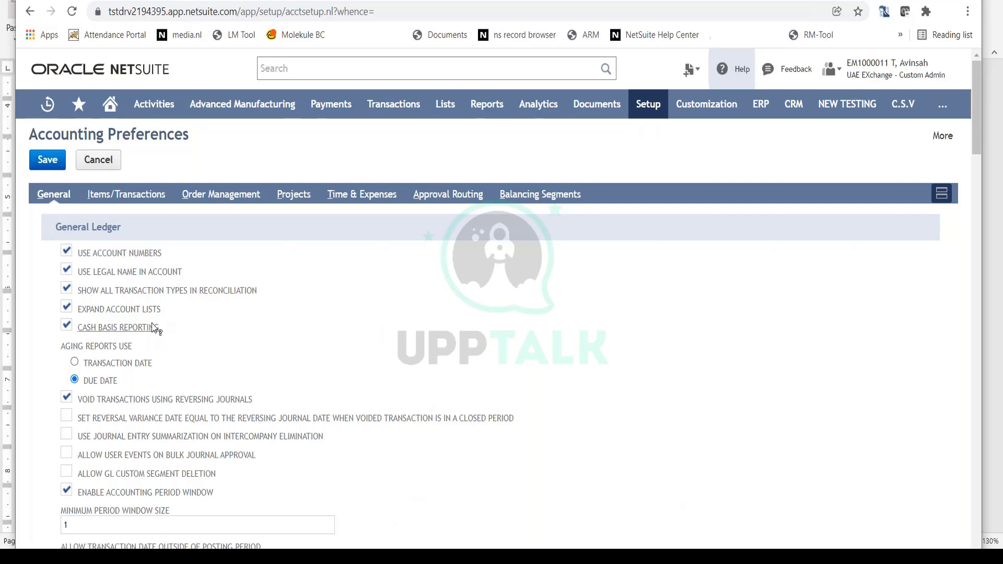
click(217, 400)
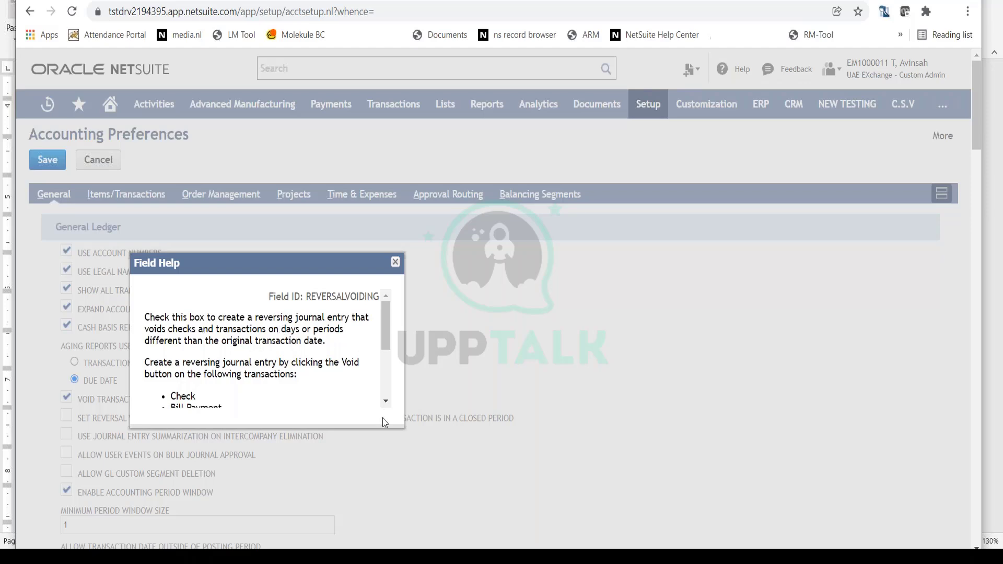
drag(414, 439, 471, 489)
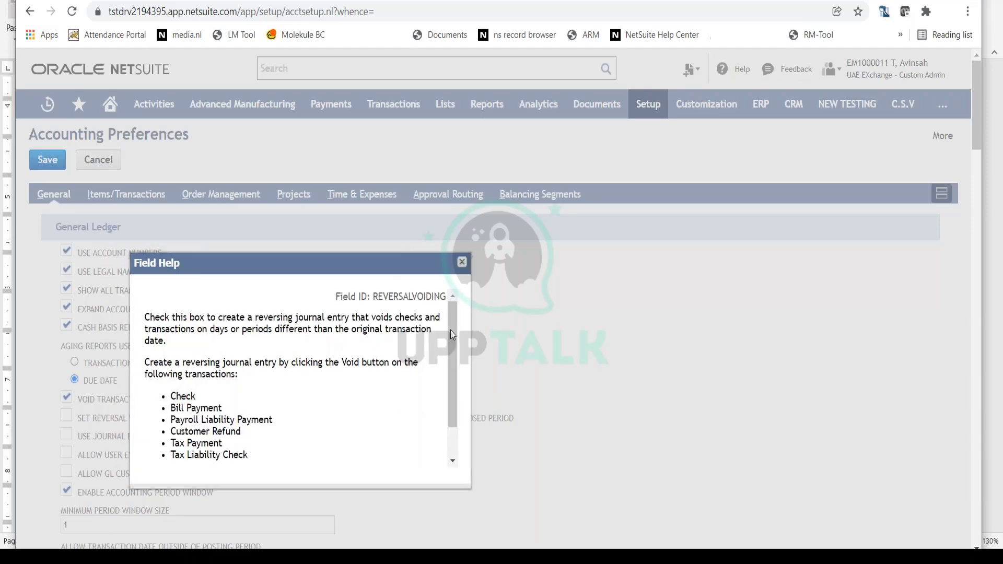
click(463, 270)
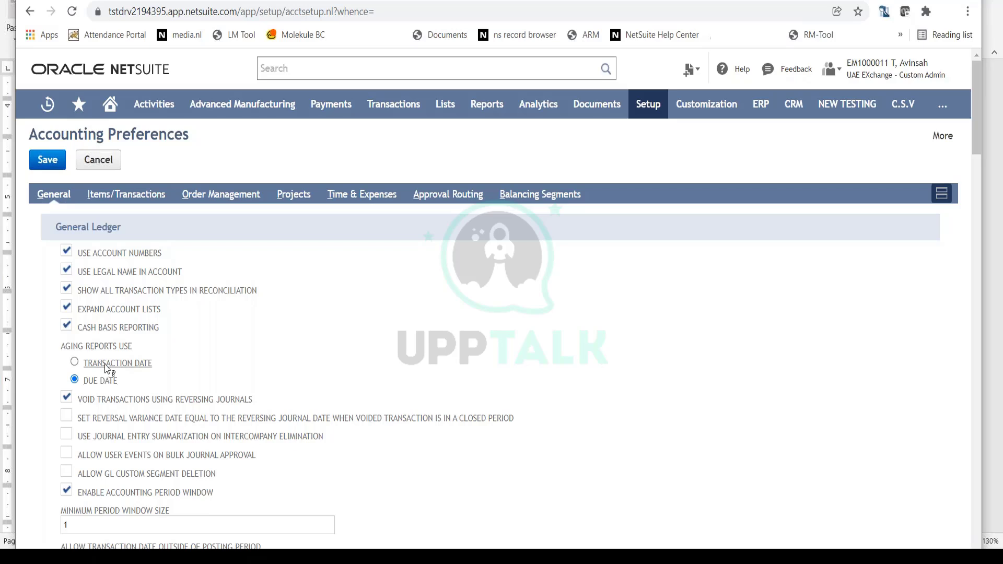
Open the A/R Aging summary report from the customer/receivables reports in a new browser tab.
mouse_move(439, 111)
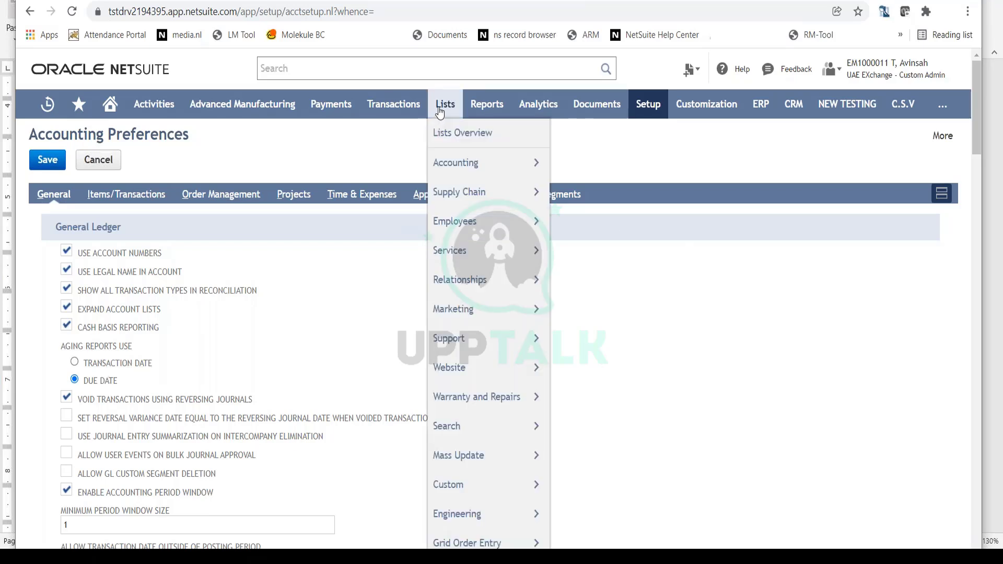
mouse_move(485, 107)
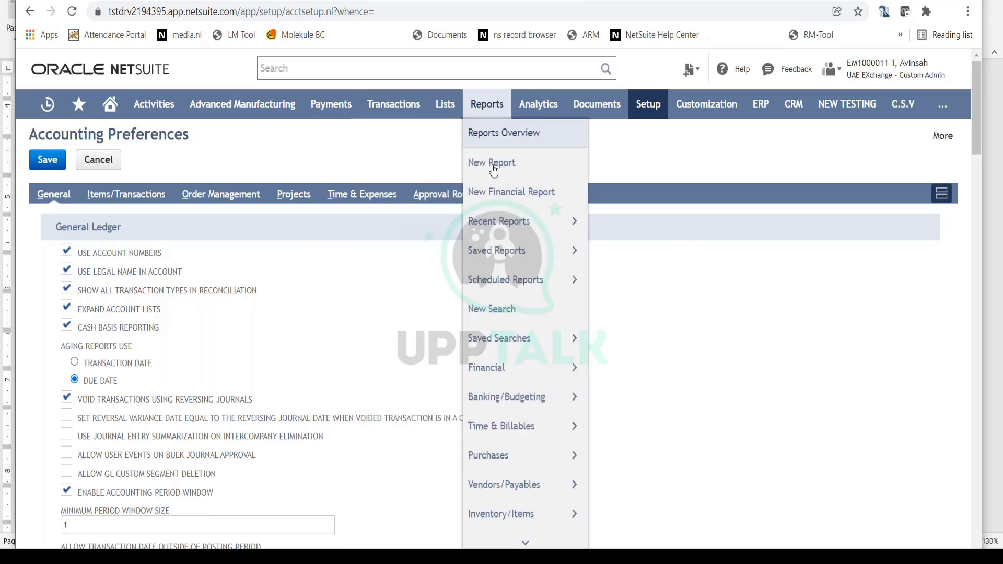
scroll(501, 313, down, 2)
mouse_move(504, 416)
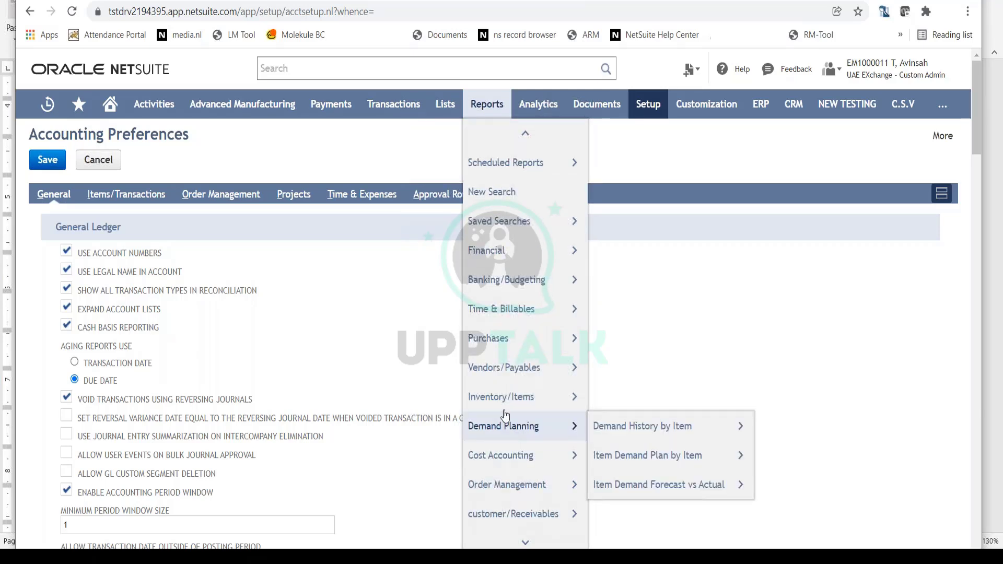
scroll(506, 412, down, 3)
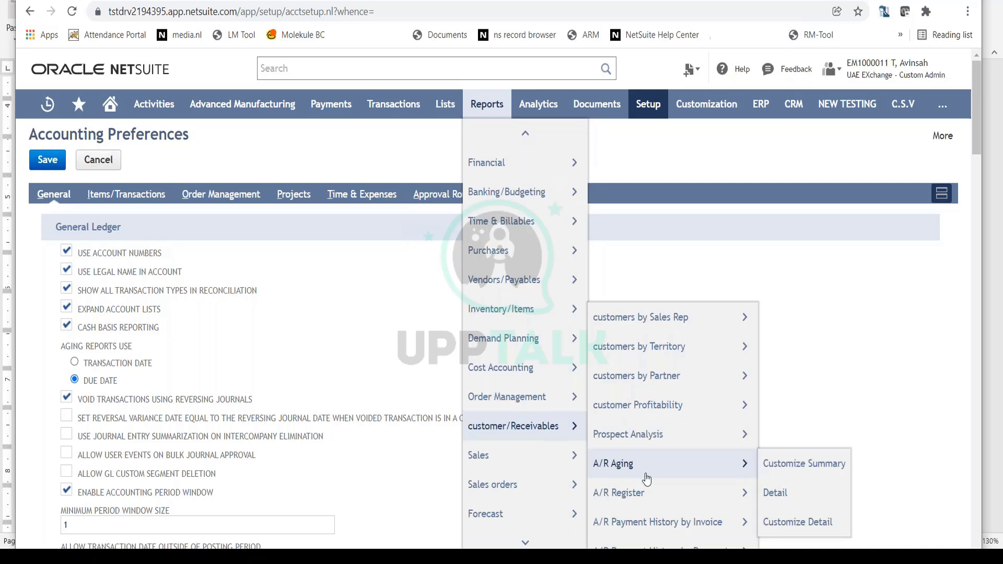
right_click(647, 464)
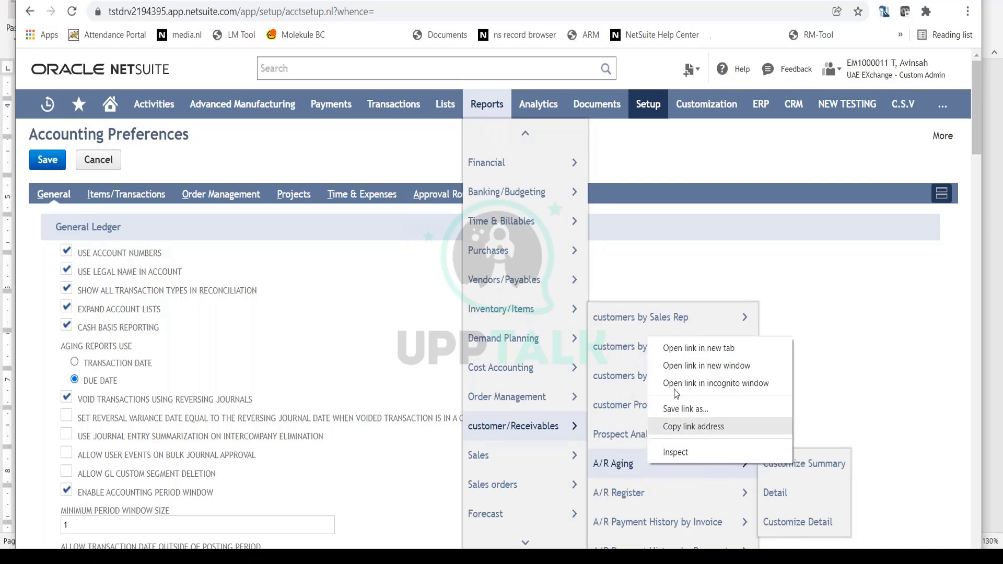
click(673, 350)
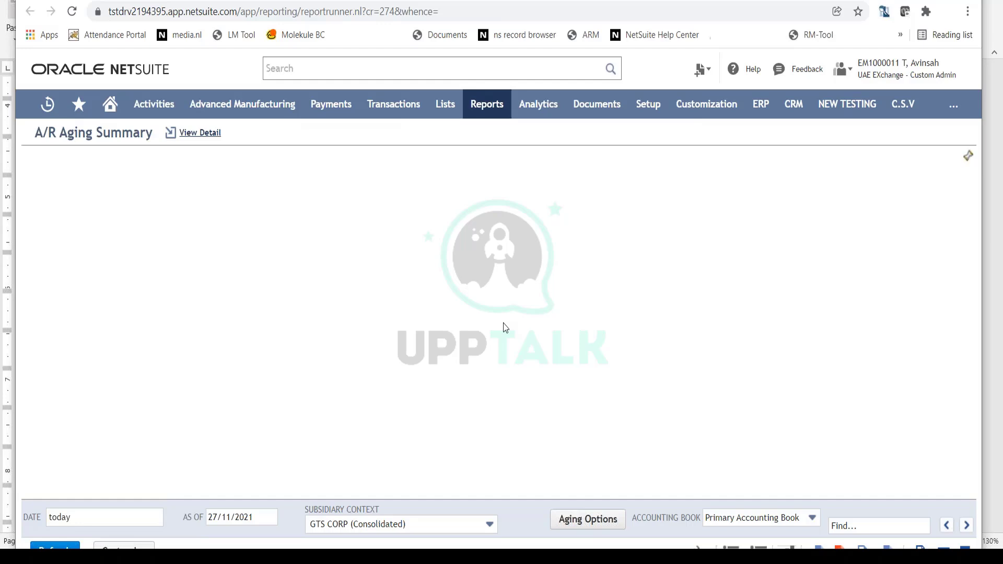
Switch the A/R Aging report's aging basis between Transaction Date and Due Date, leaving it on Due Date.
click(578, 522)
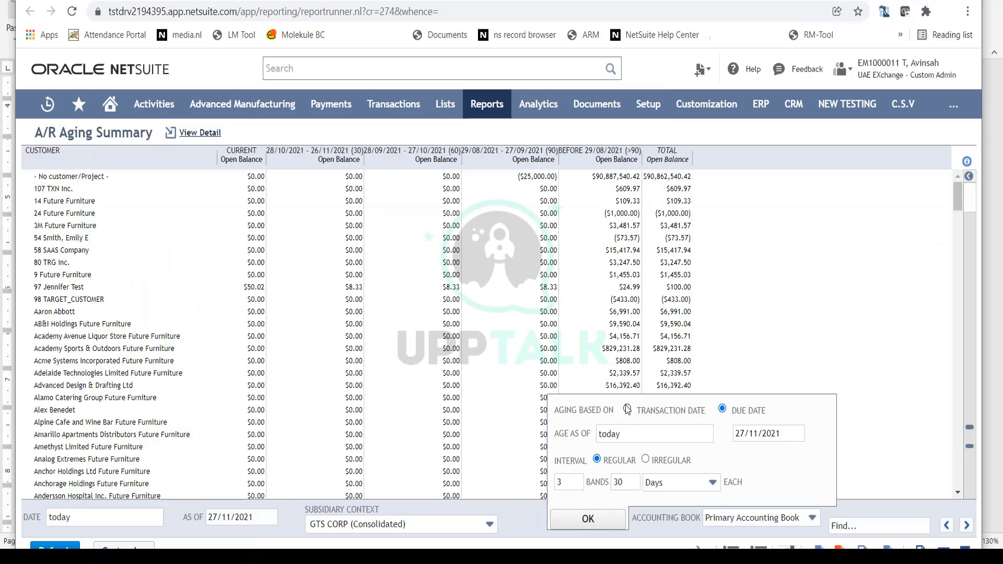
click(627, 409)
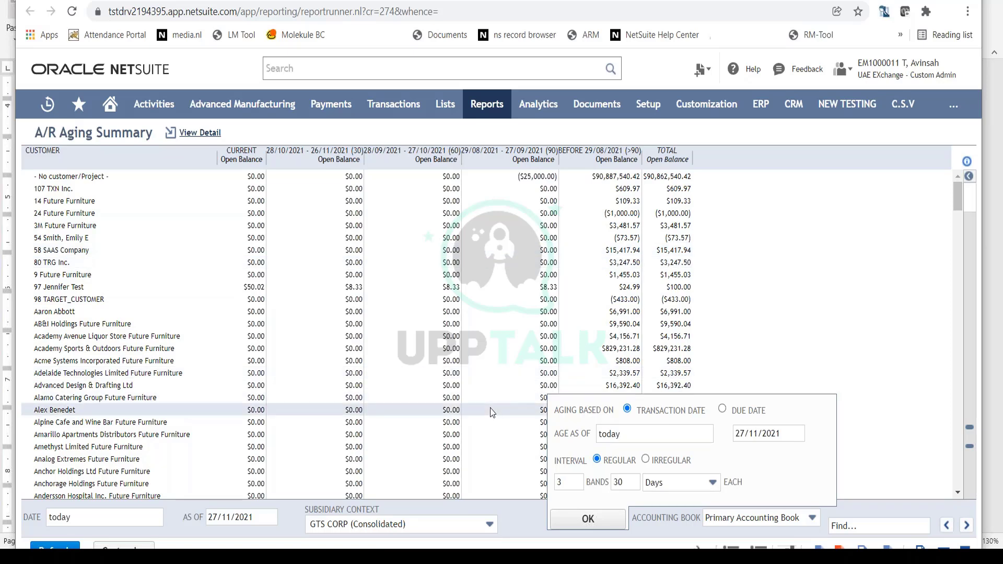
click(723, 411)
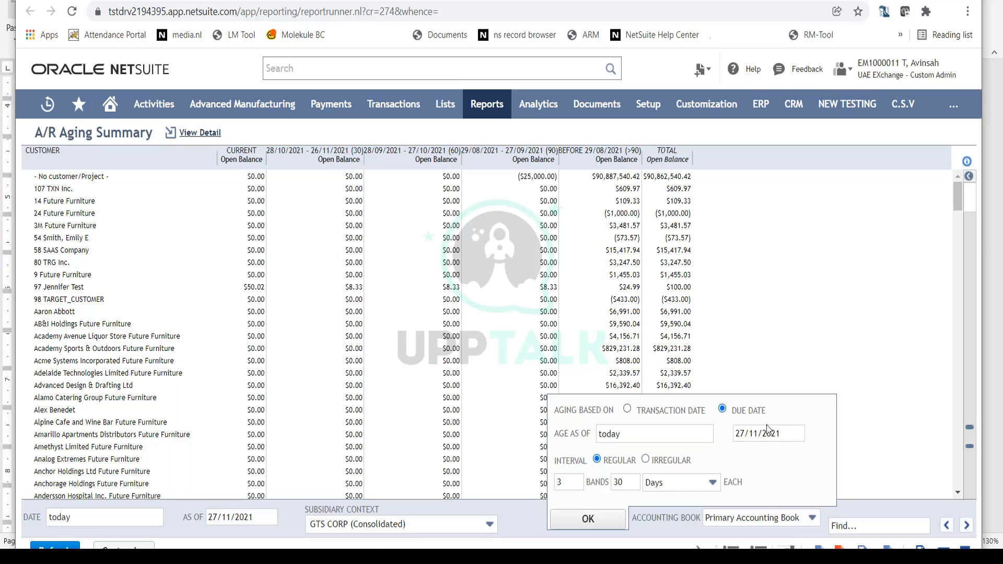
click(627, 410)
click(722, 409)
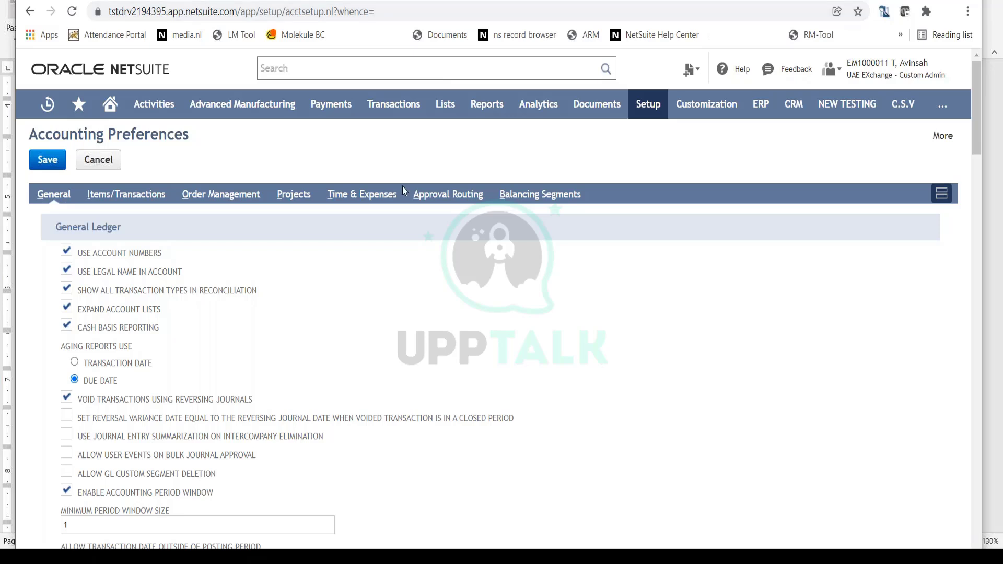
Return to Accounting Preferences and review the Time & Expenses preferences, including time tracking and expenses.
click(374, 197)
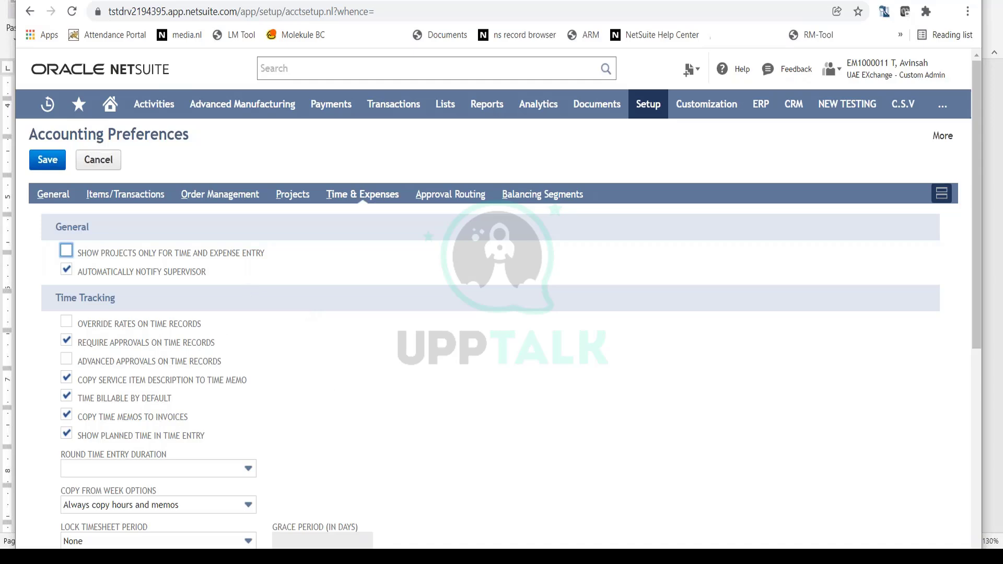
scroll(465, 446, down, 4)
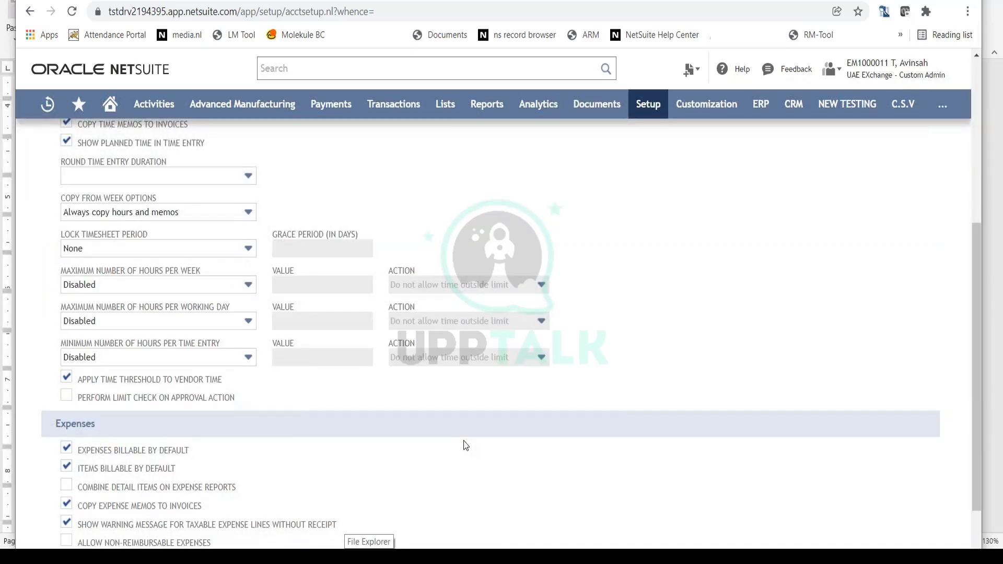
scroll(465, 446, down, 1)
scroll(460, 449, up, 5)
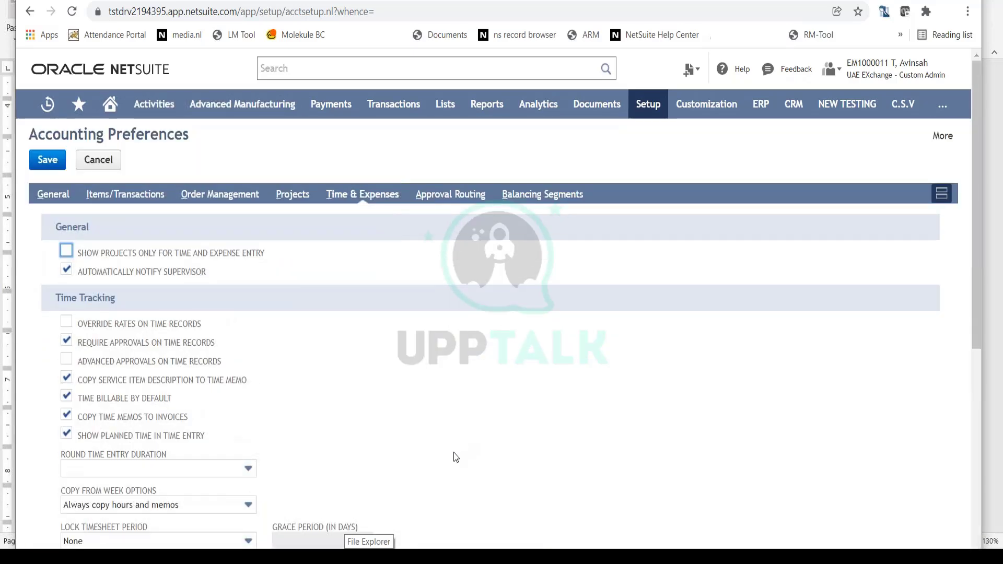
Review the Approval Routing preferences, including Journal Entries, and open the Projects preferences.
click(462, 198)
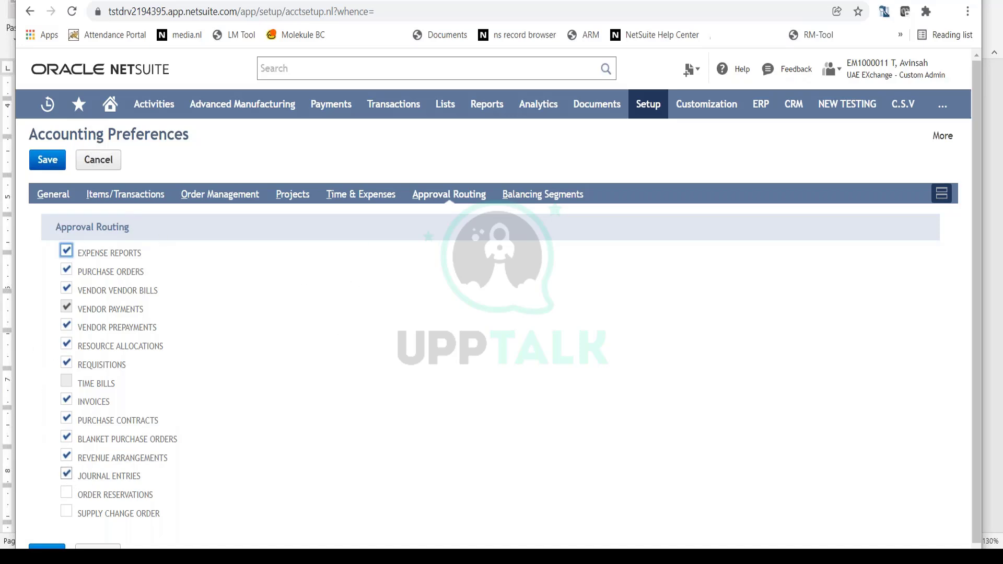
click(66, 474)
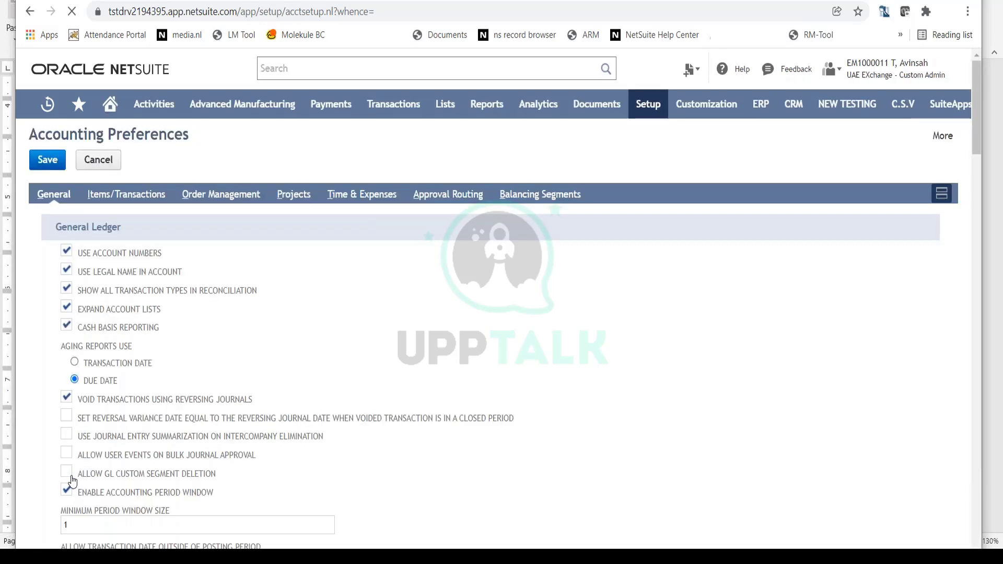
click(452, 195)
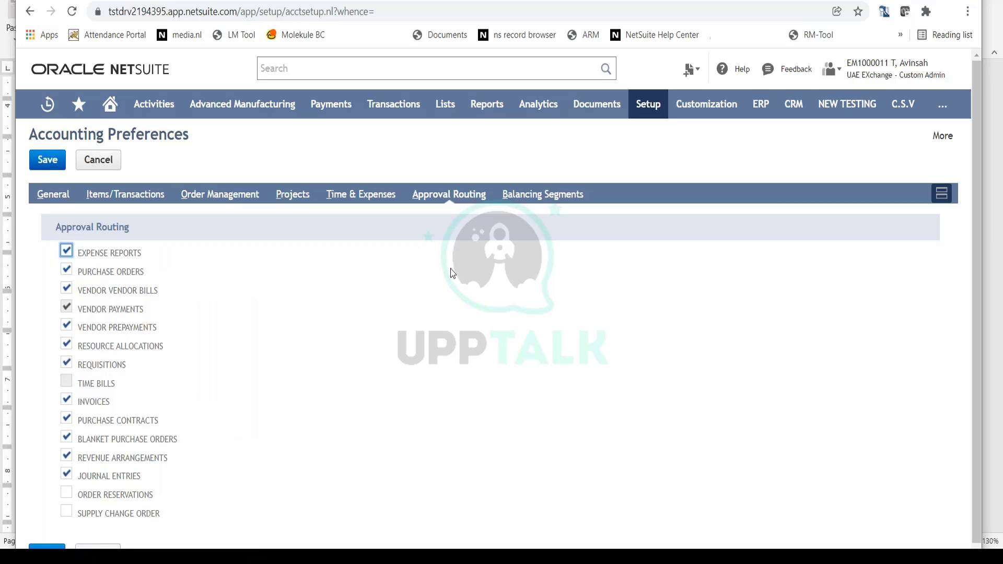
click(293, 194)
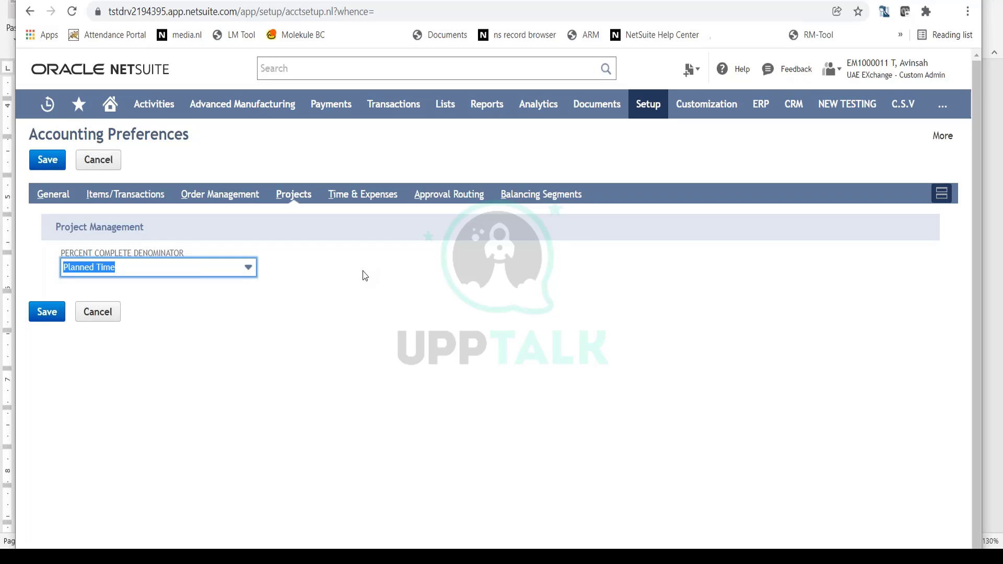
Review the Order Management preferences, from Sales Orders and Picking/Packing through Invoicing and Drop Shipments & Special Orders.
click(233, 195)
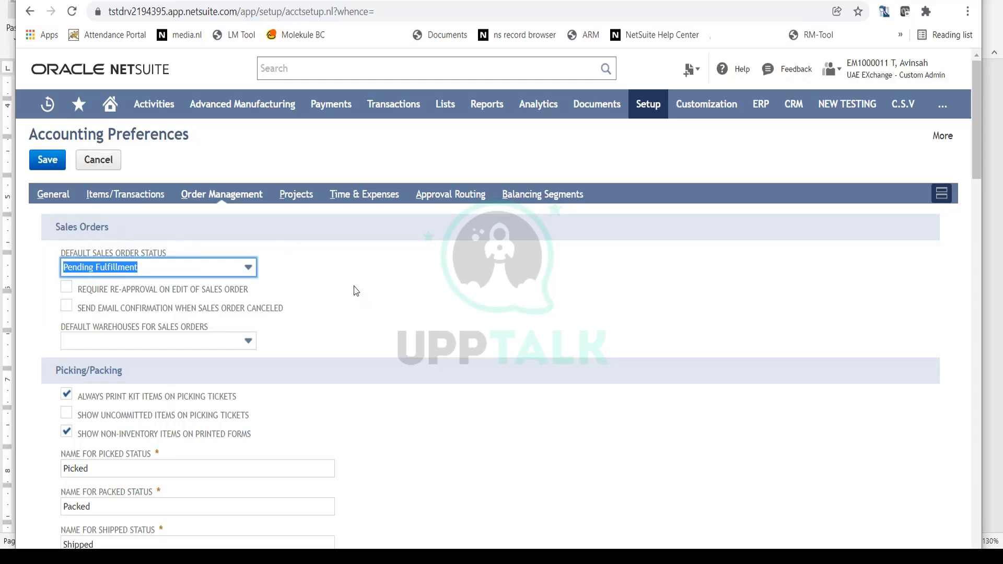
scroll(355, 291, down, 10)
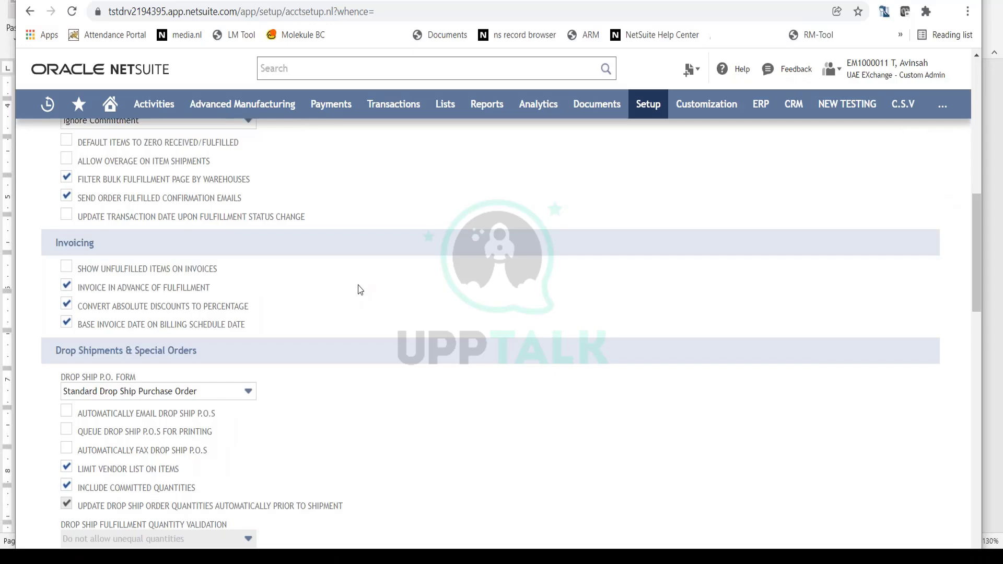
scroll(360, 291, up, 10)
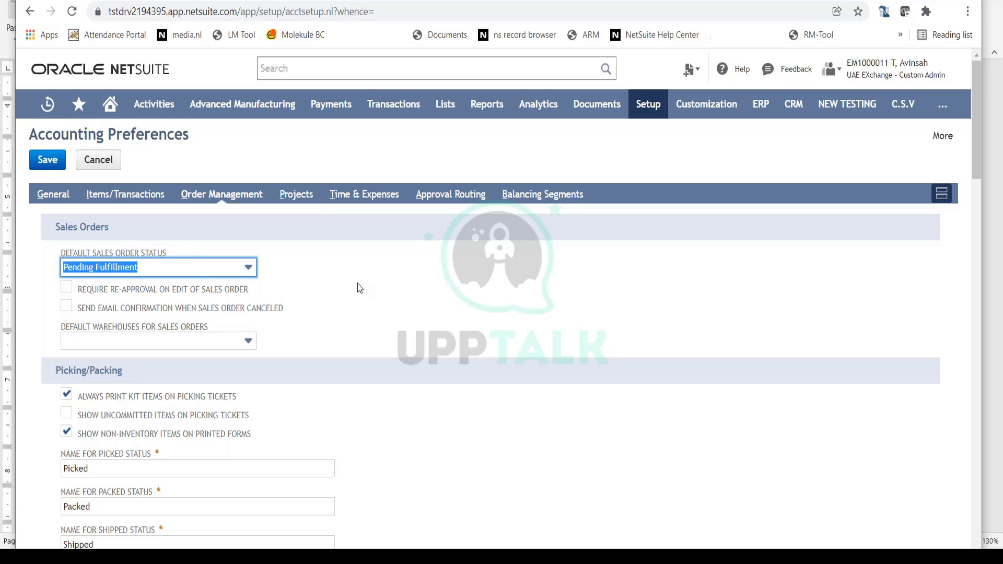
Review the default accounts in the Items/Transactions preferences, from the purchase discount account through the variance accounts.
click(150, 200)
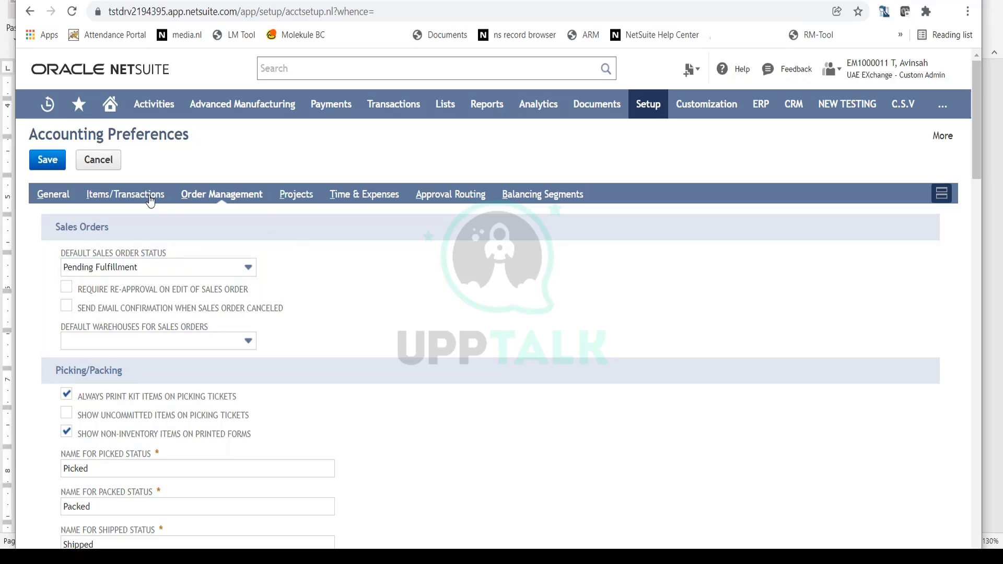
click(150, 200)
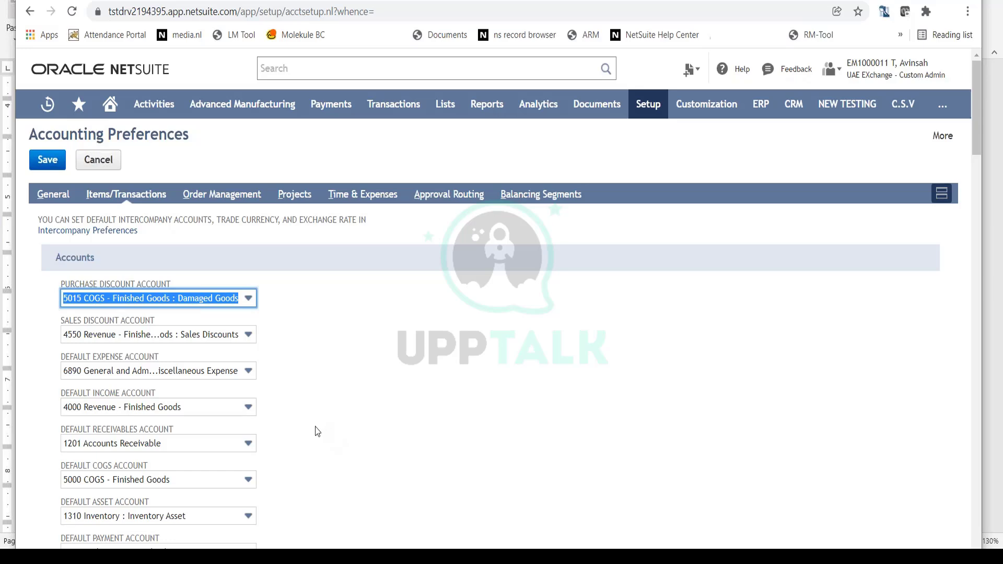
scroll(315, 431, down, 5)
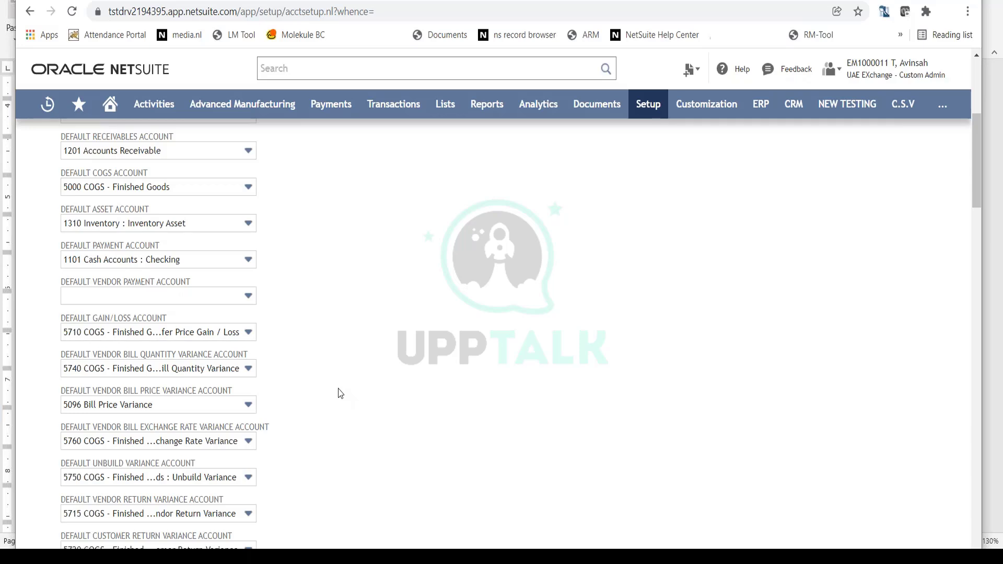
scroll(340, 393, up, 5)
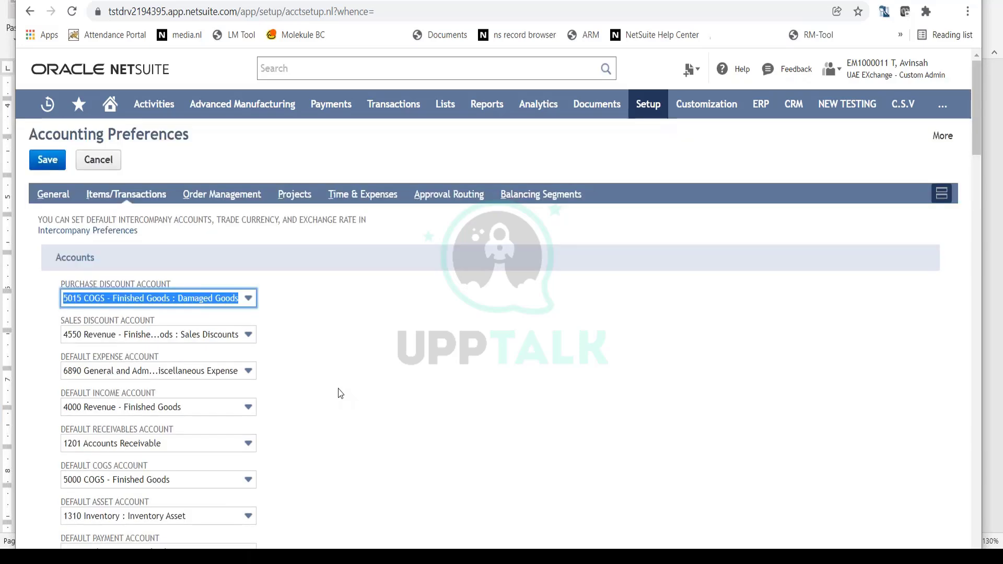